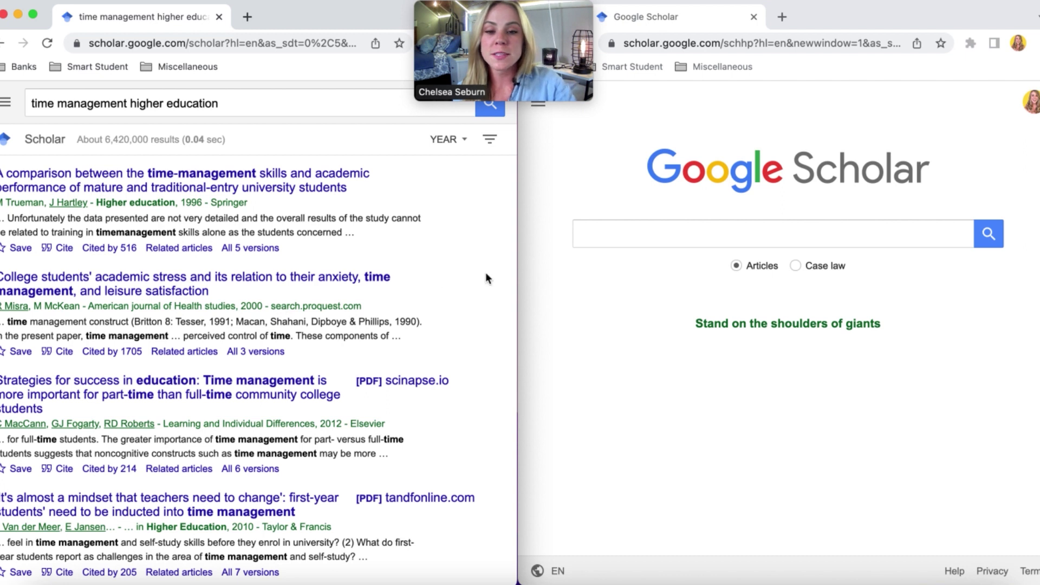
Resize the results window and bring the Scholar home window into focus.
drag(518, 281, 739, 294)
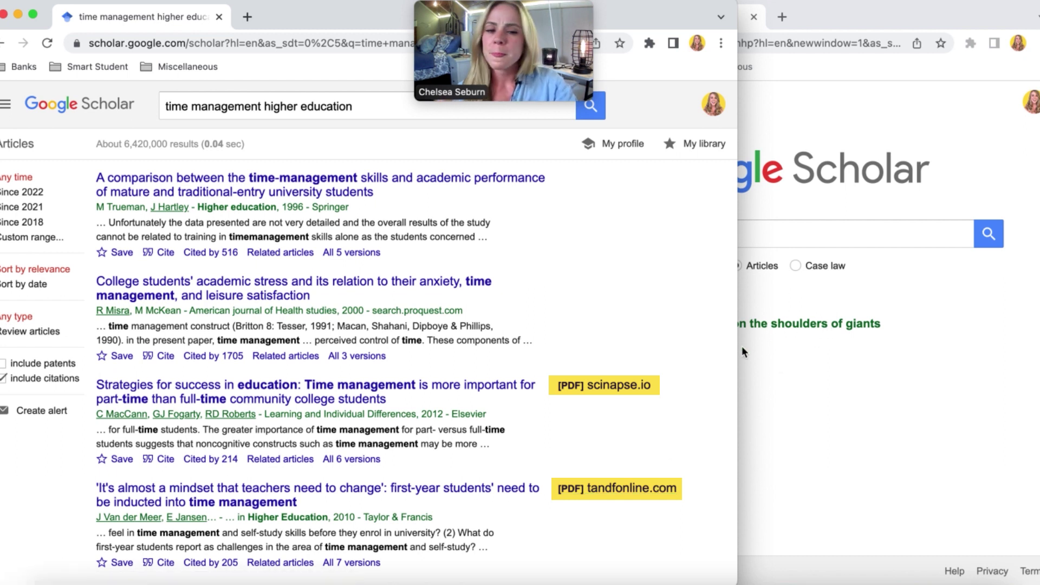
drag(736, 347, 518, 348)
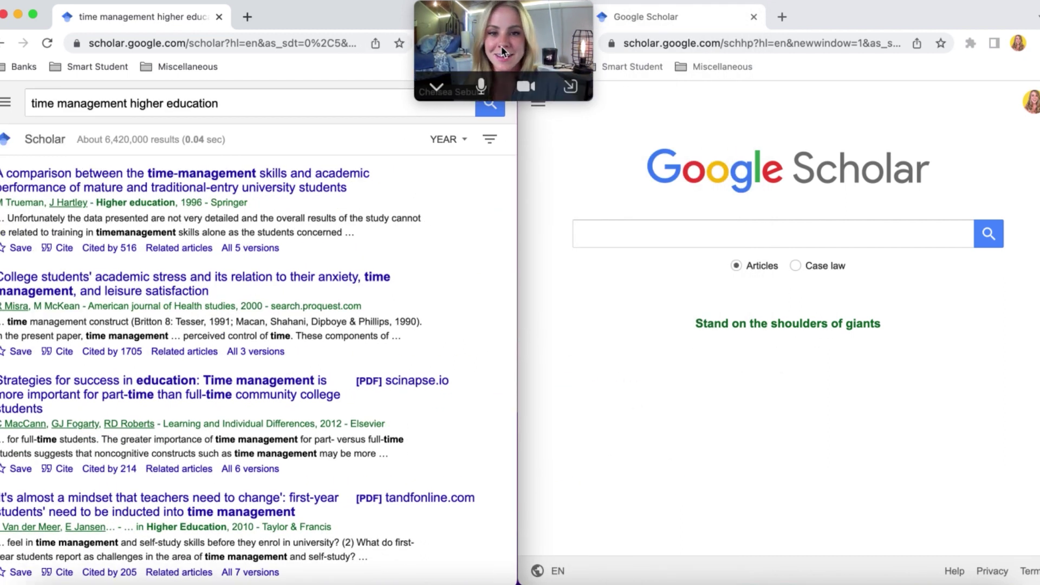
drag(501, 46, 418, 46)
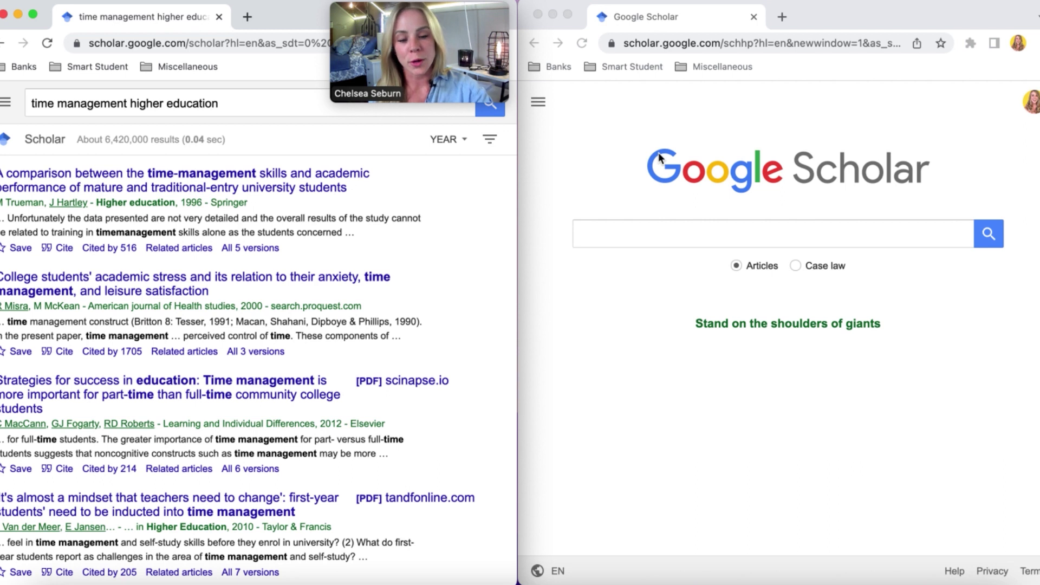
click(630, 144)
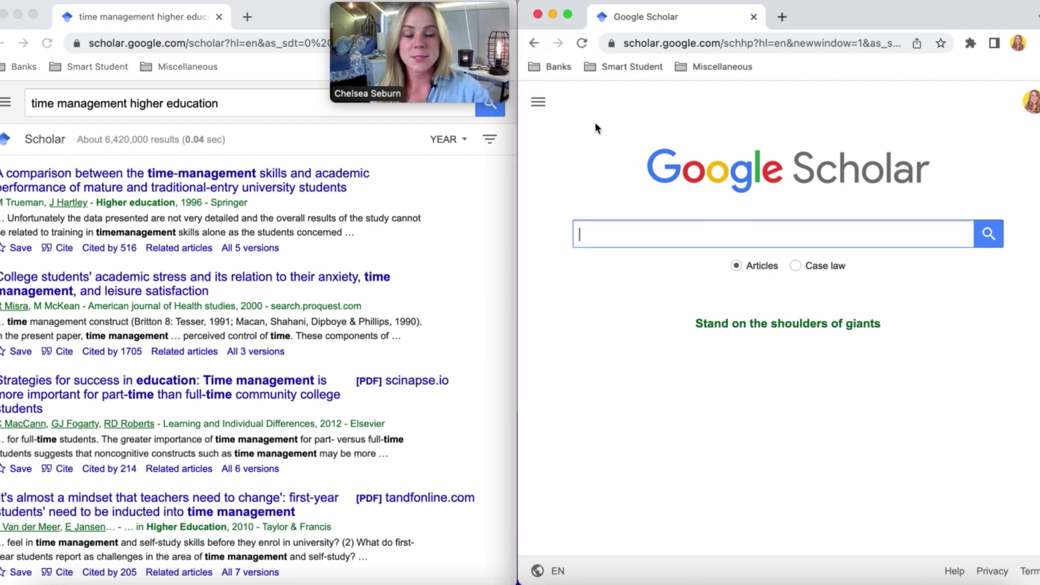
Reach the Scholar Settings page from the navigation menu.
click(539, 102)
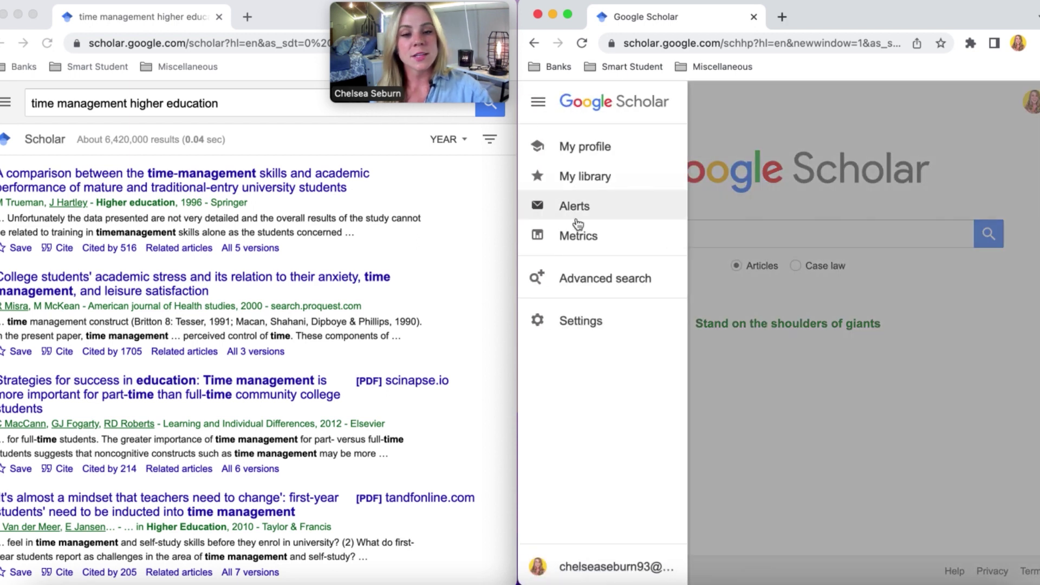
click(584, 320)
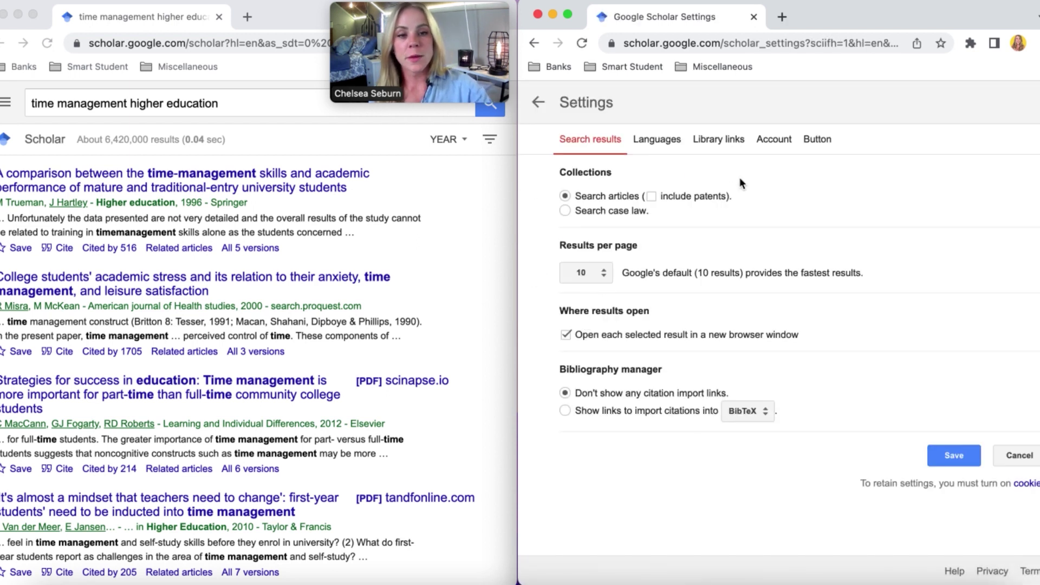
Search library links for 'harvard university', keep Harvard University - Try Harvard Library checked, and save.
click(725, 146)
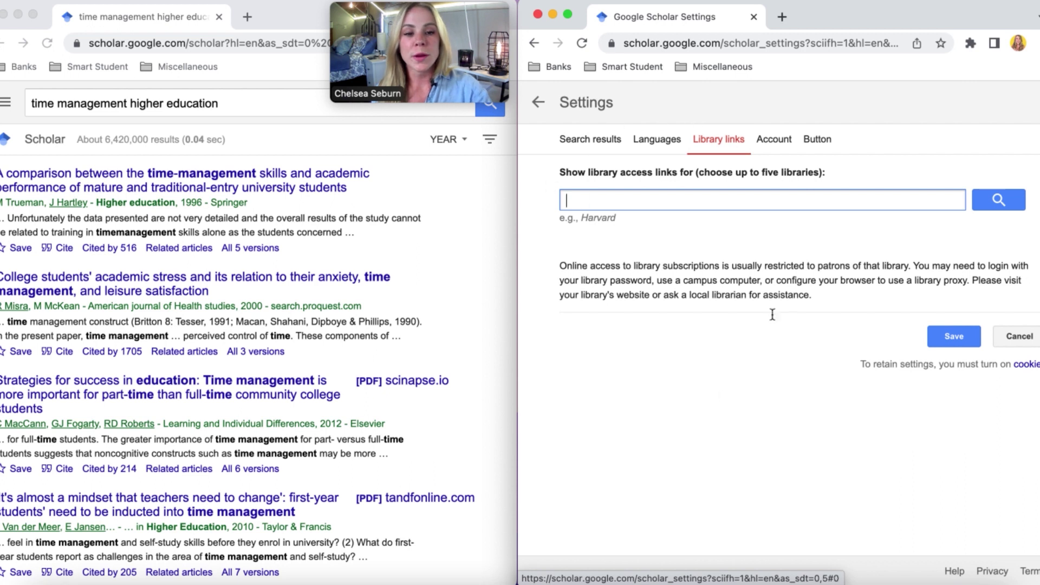
click(690, 205)
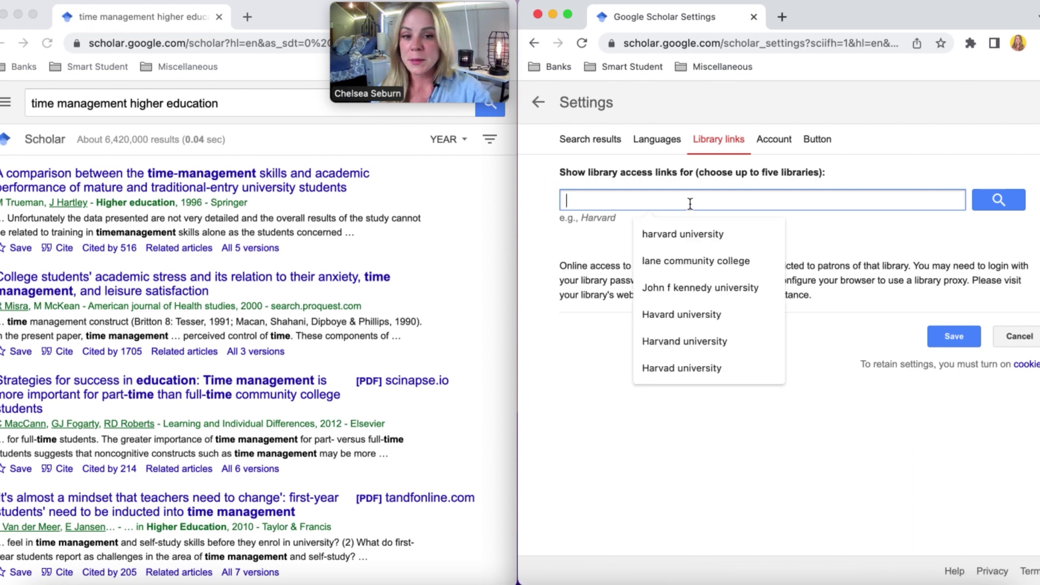
click(688, 235)
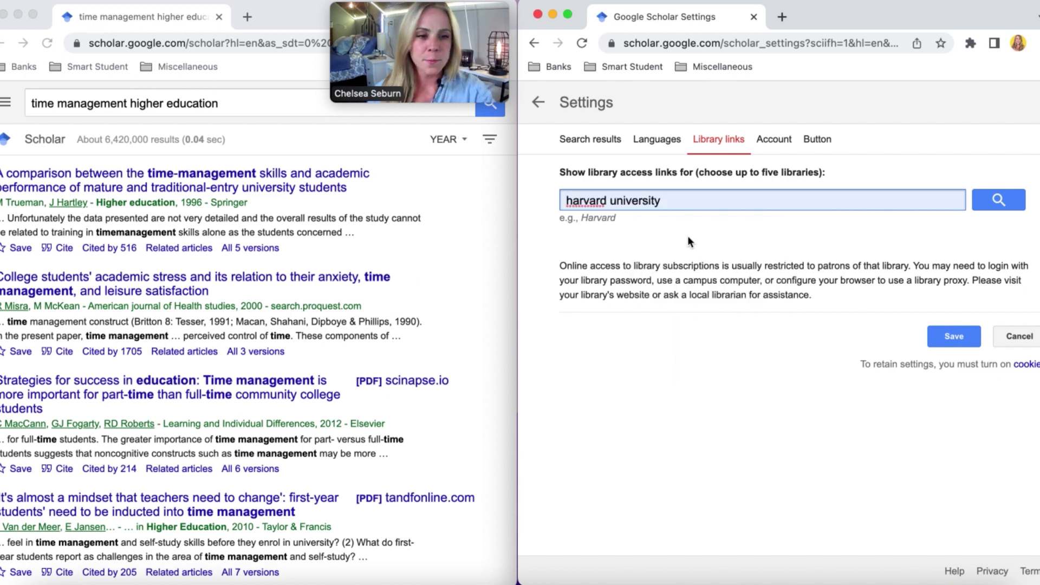
click(998, 200)
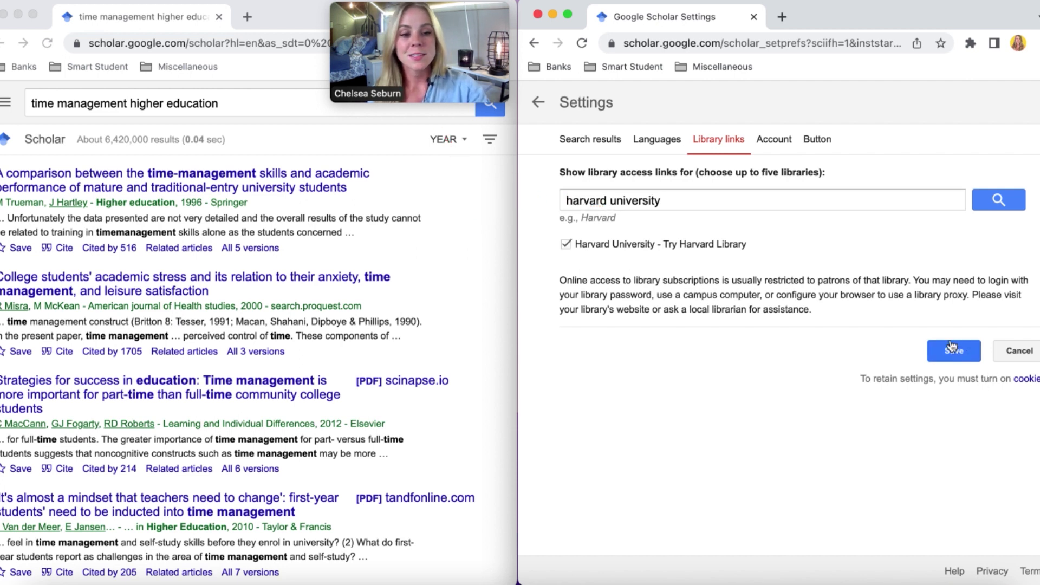
click(954, 353)
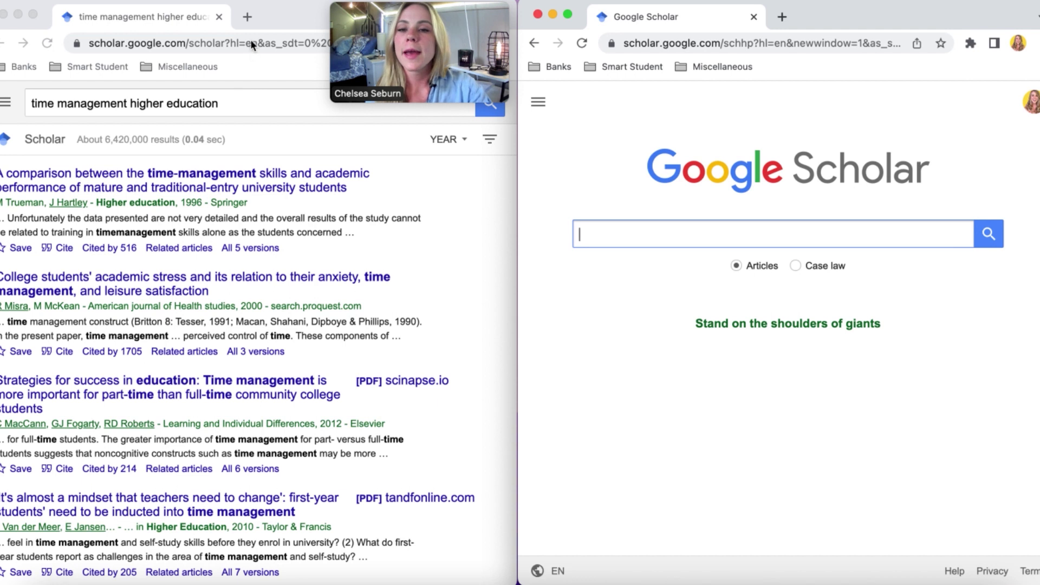
Bring the time management results window forward and widen it to show Try Harvard Library links.
click(266, 19)
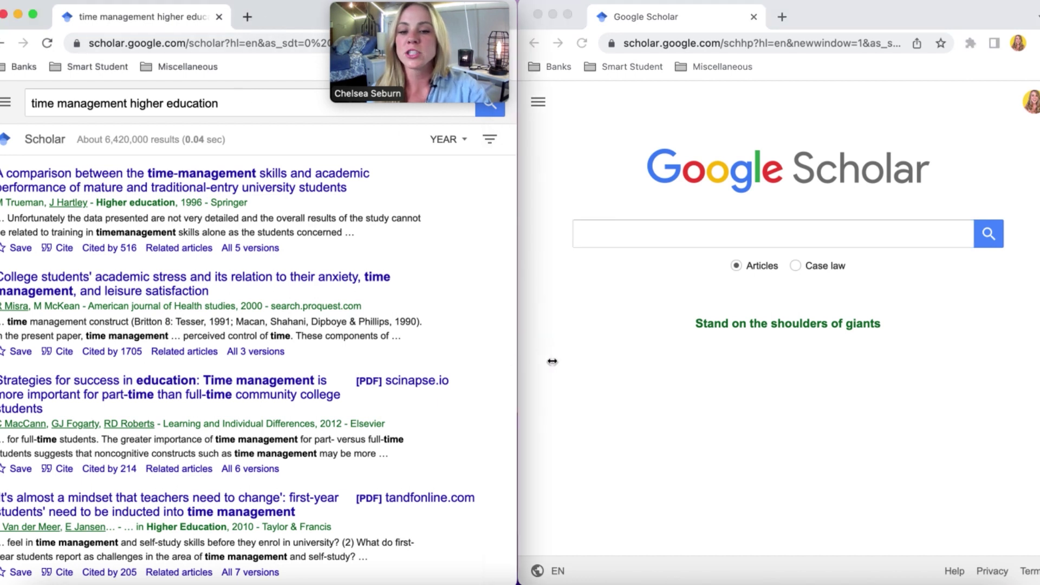
drag(520, 361, 852, 374)
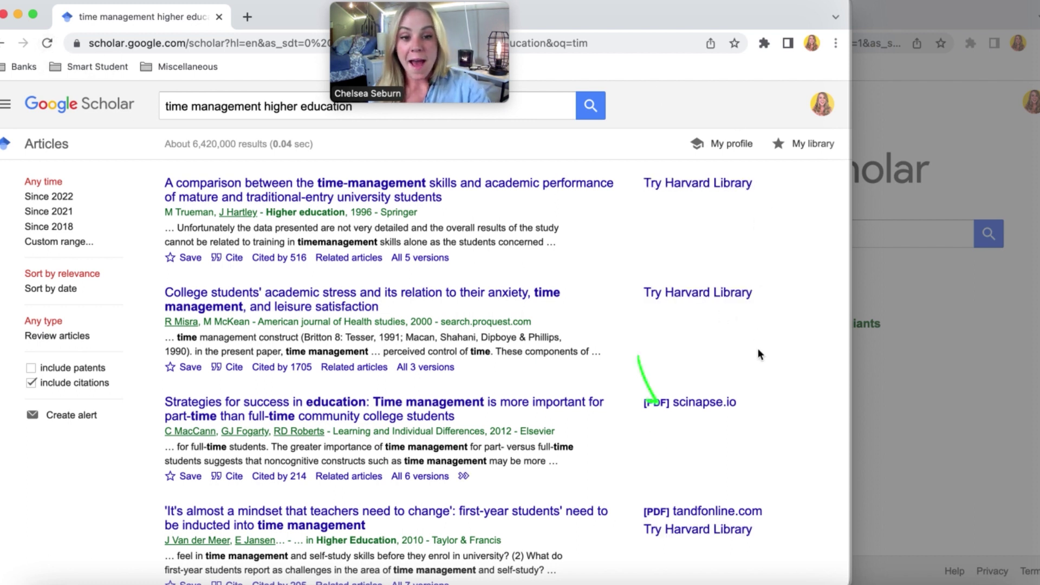
scroll(693, 452, down, 4)
scroll(693, 451, down, 3)
scroll(693, 451, down, 3)
scroll(694, 451, down, 3)
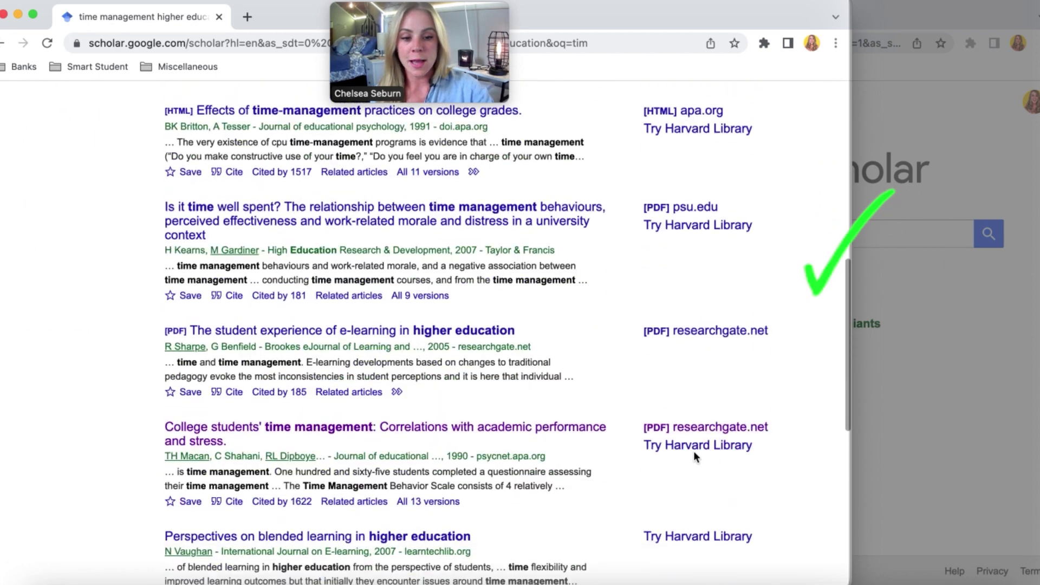
scroll(694, 452, down, 3)
scroll(694, 451, down, 3)
scroll(694, 451, up, 5)
scroll(694, 451, up, 5)
scroll(693, 456, up, 4)
scroll(693, 455, up, 3)
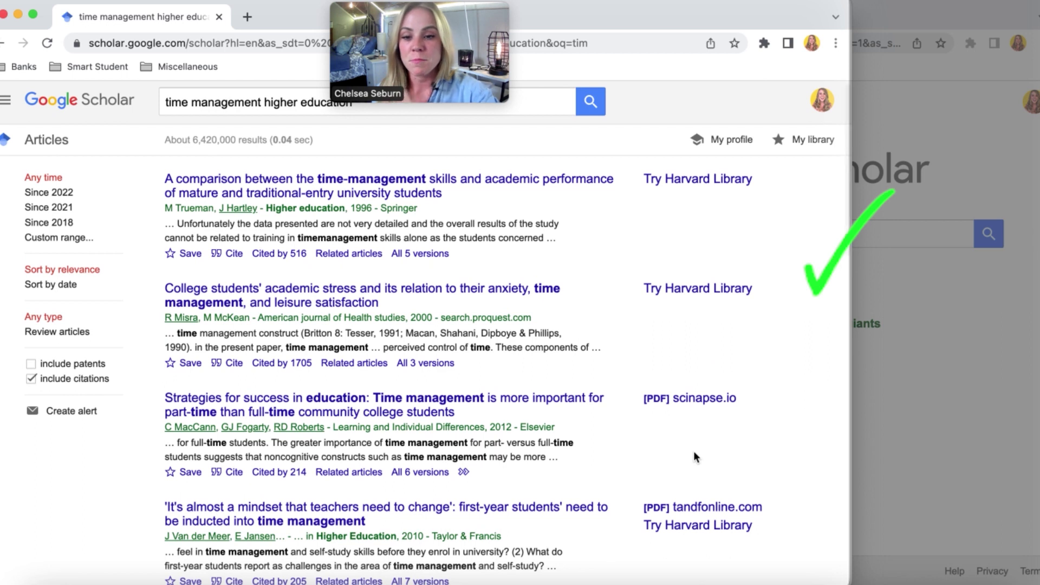